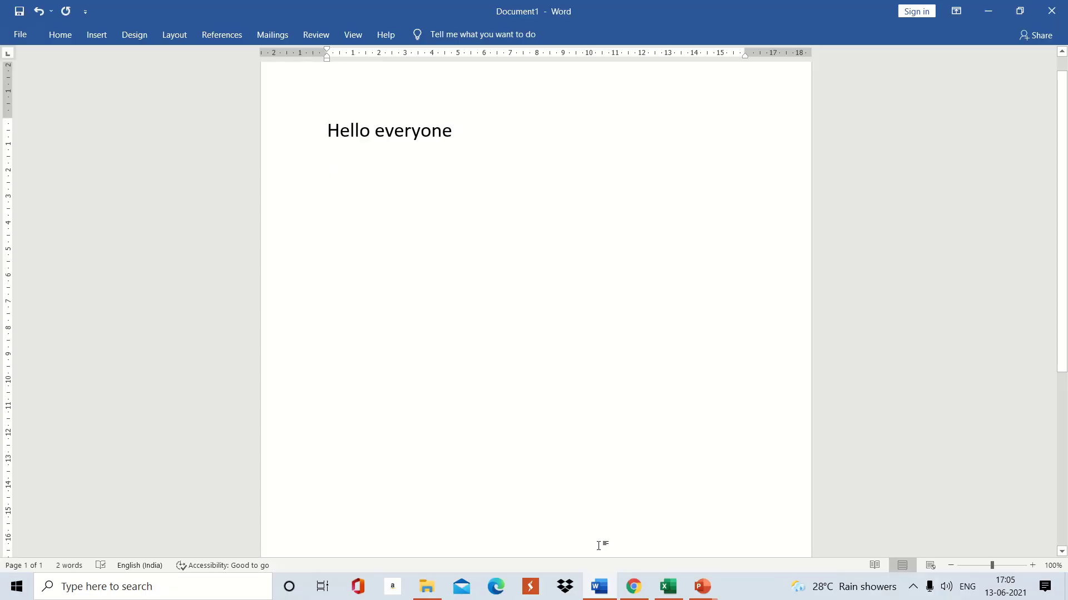
Insert three slightly smiling face emojis followed by two hugging face emojis below "Hello everyone" using the emoji picker
{"action": "key", "text": "super+period"}
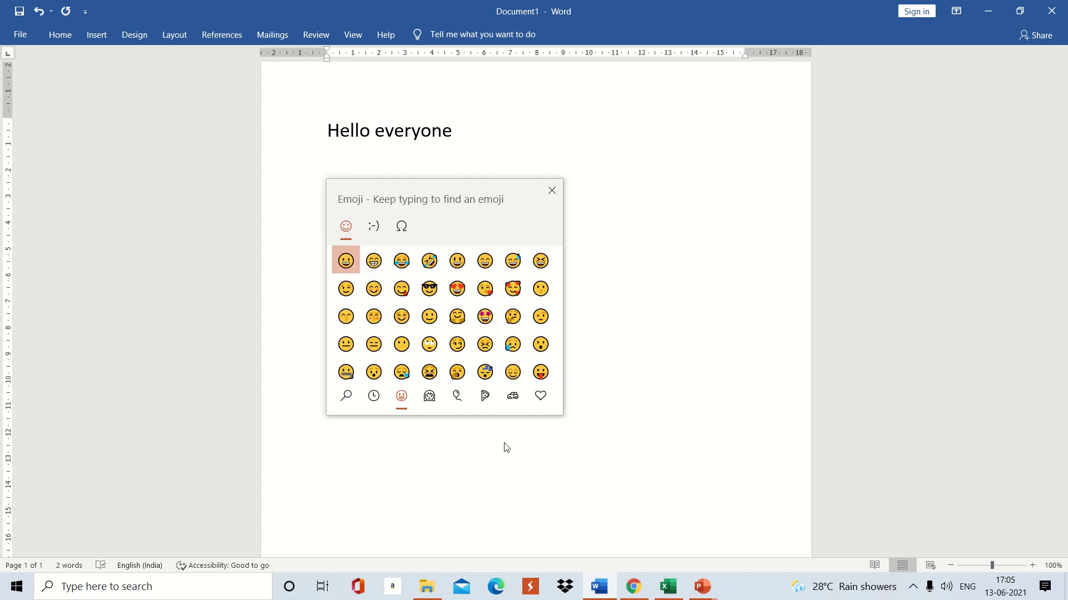
{"action": "left_click", "coordinate": [434, 318]}
{"action": "left_click", "coordinate": [434, 318]}
{"action": "left_click", "coordinate": [434, 318]}
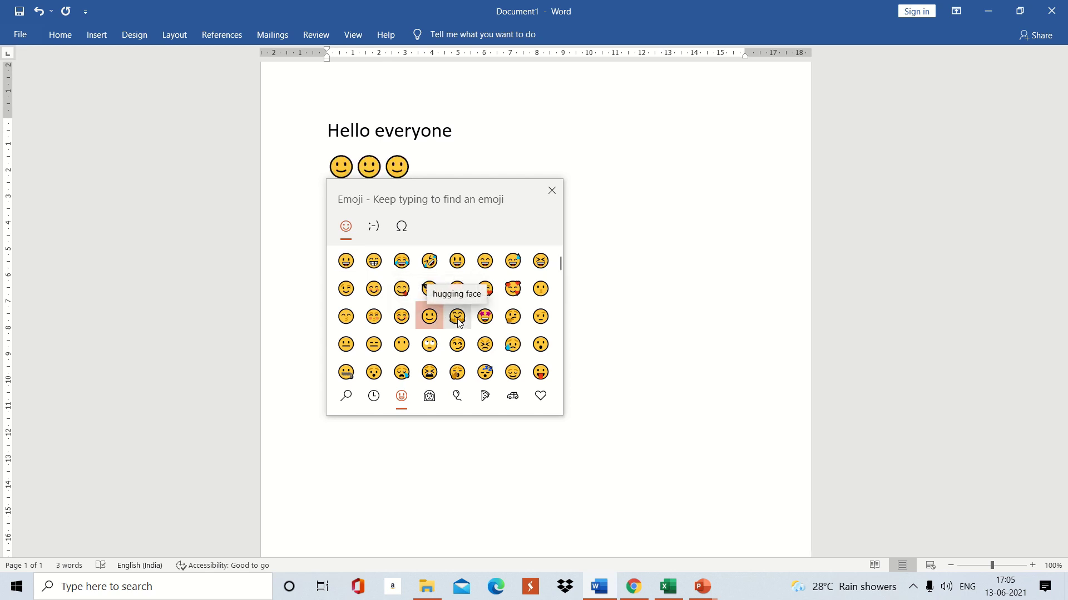
{"action": "left_click", "coordinate": [458, 322]}
{"action": "left_click", "coordinate": [457, 321]}
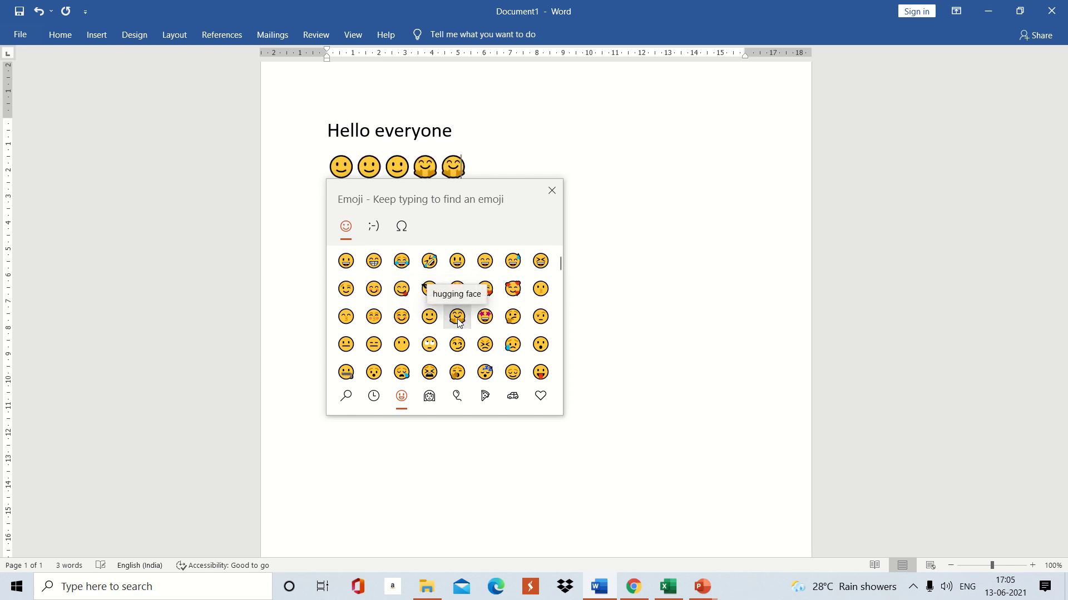
{"action": "left_click", "coordinate": [551, 191]}
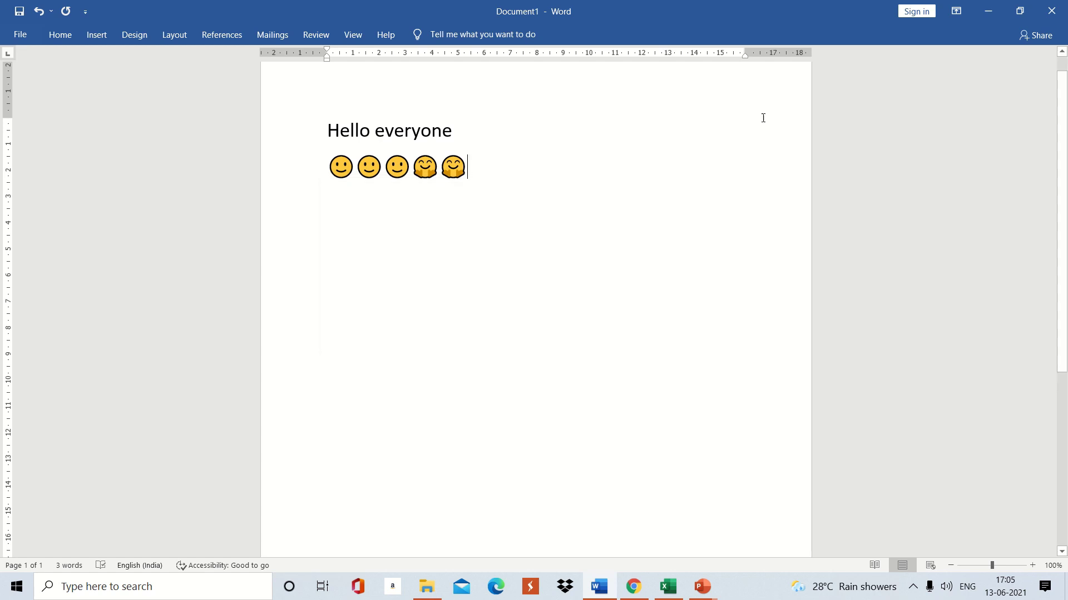
Advance the PowerPoint slideshow to tip 2 about drawing line patterns, and return to the Word document
{"action": "left_click", "coordinate": [989, 10]}
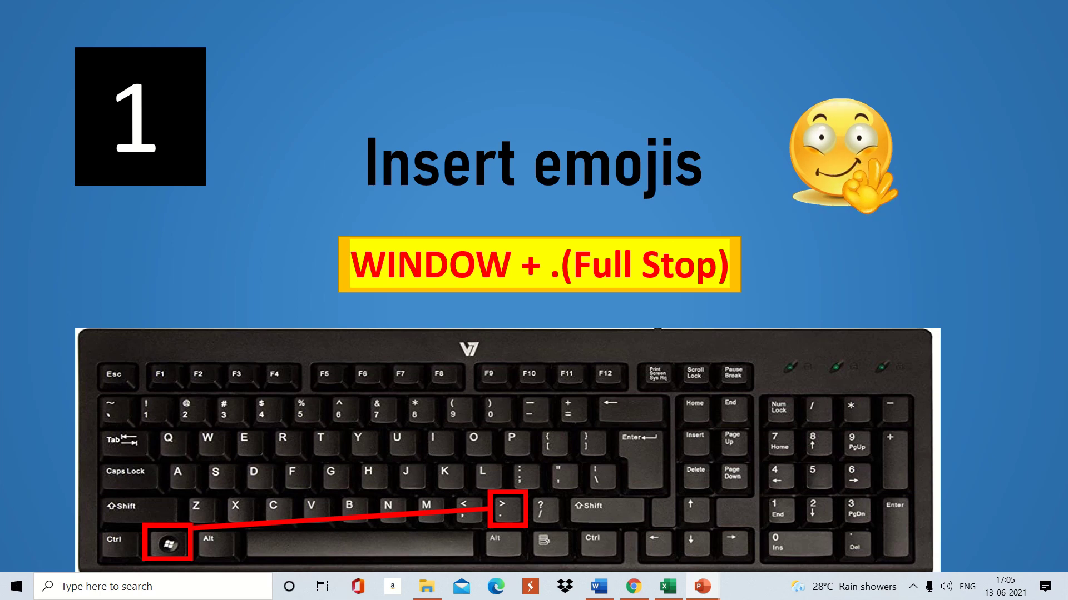
{"action": "key", "text": "Right"}
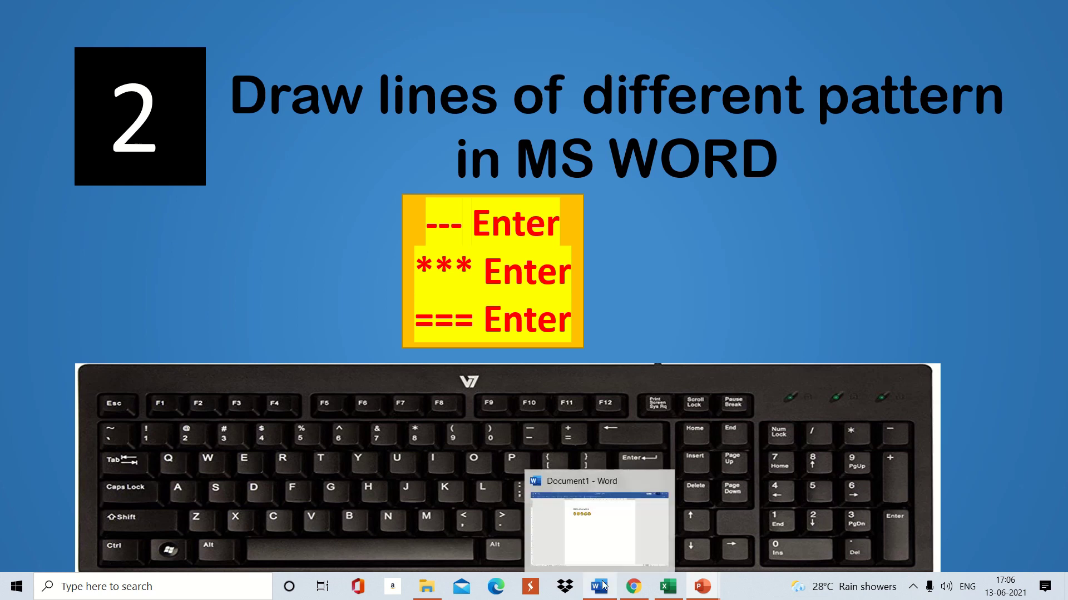
{"action": "left_click", "coordinate": [598, 546]}
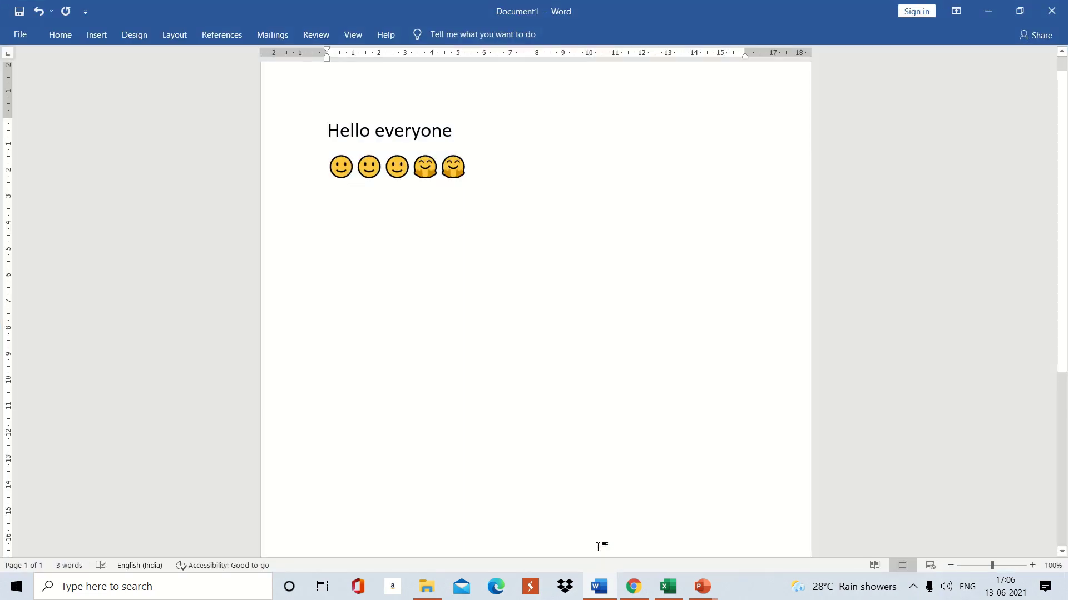
Create three horizontal lines below the emojis with AutoFormat, entering --- for the first, === for the second and *** for the third
{"action": "key", "text": "Return"}
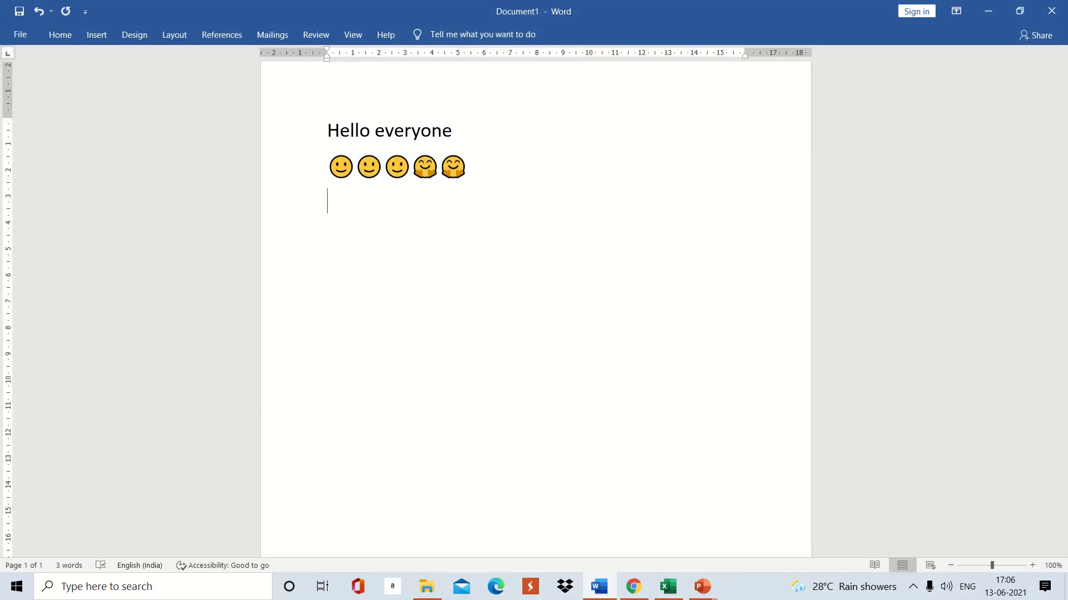
{"action": "type", "text": "---"}
{"action": "key", "text": "Return"}
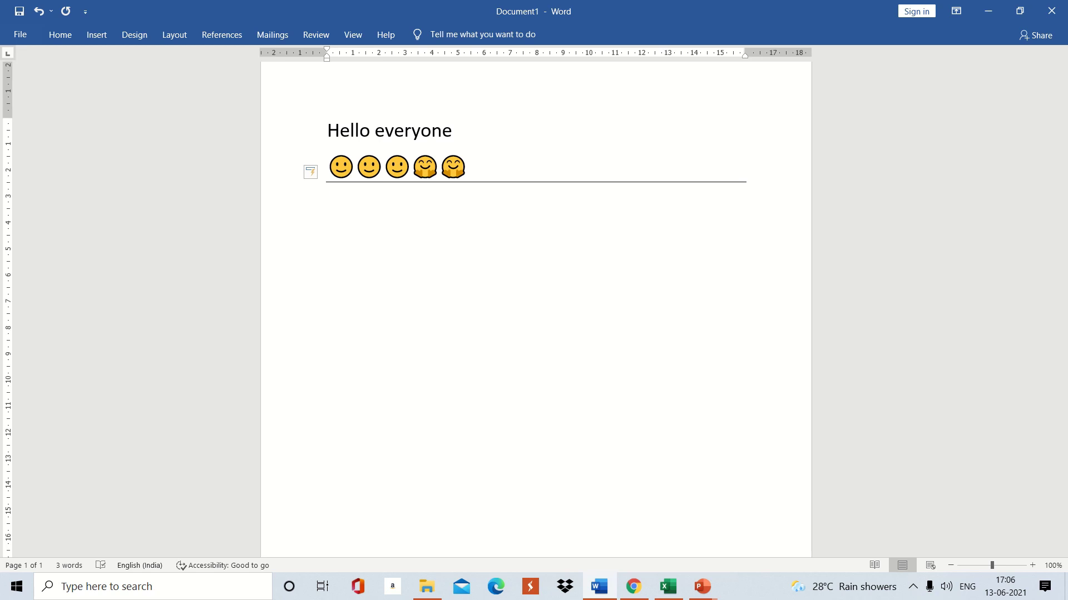
{"action": "type", "text": "==="}
{"action": "key", "text": "Return"}
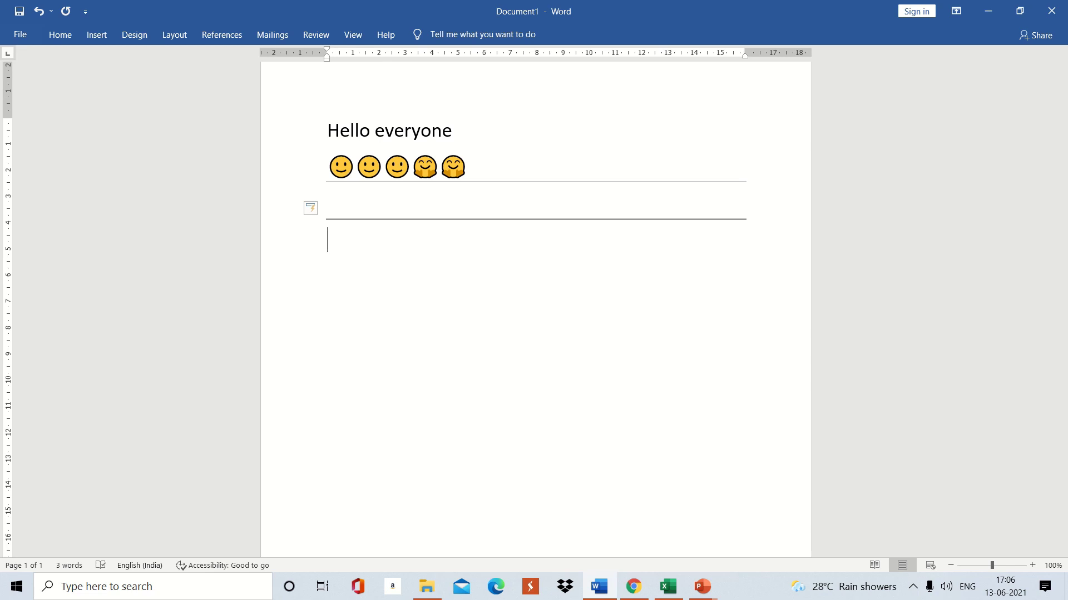
{"action": "type", "text": "***"}
{"action": "key", "text": "Return"}
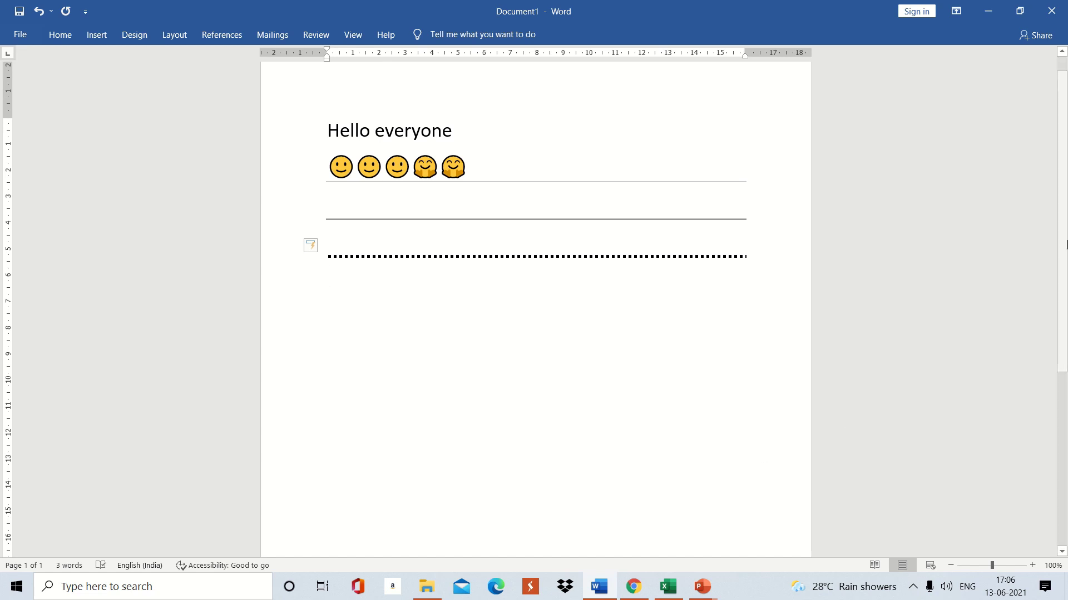
Minimize the Word document and advance the PowerPoint slideshow to tip 3 about inserting multiple lines from Google
{"action": "left_click", "coordinate": [987, 13]}
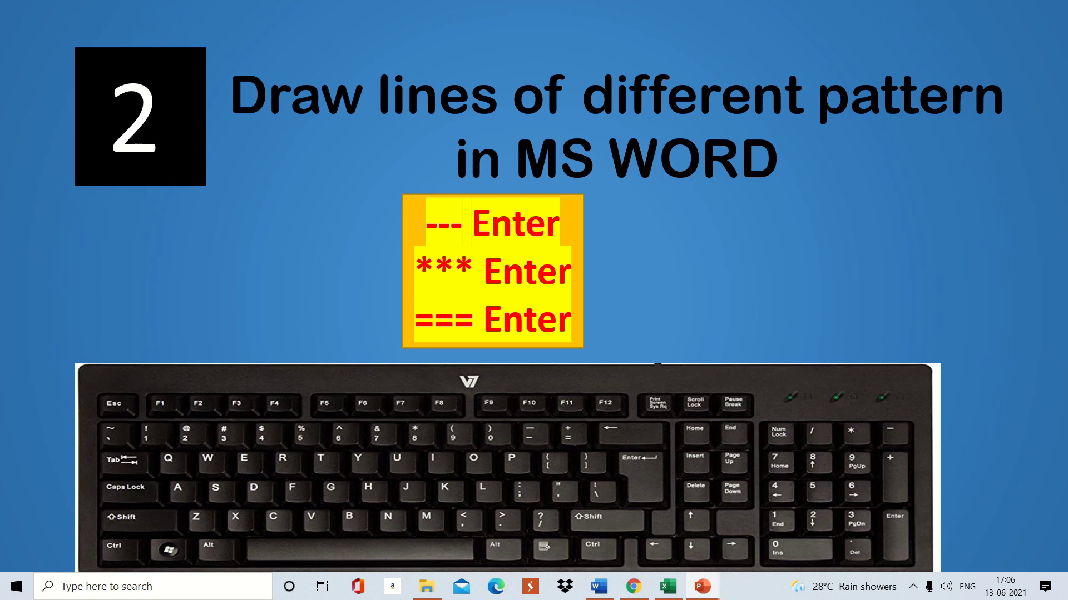
{"action": "key", "text": "Right"}
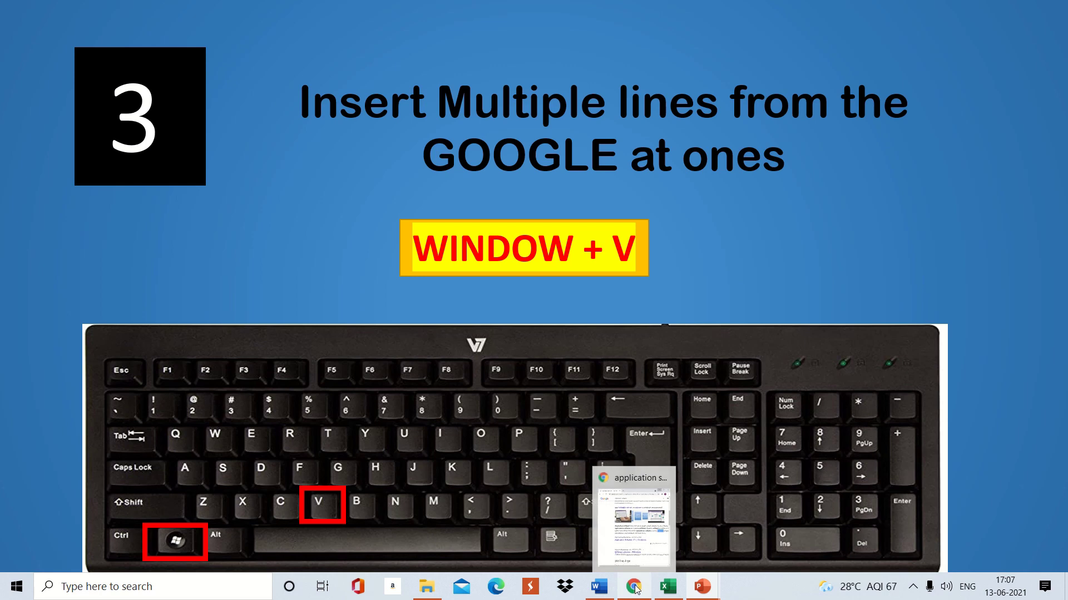
Switch to Chrome and copy "Application software" and "spreadsheets" separately from the featured snippet in the search results
{"action": "left_click", "coordinate": [635, 552]}
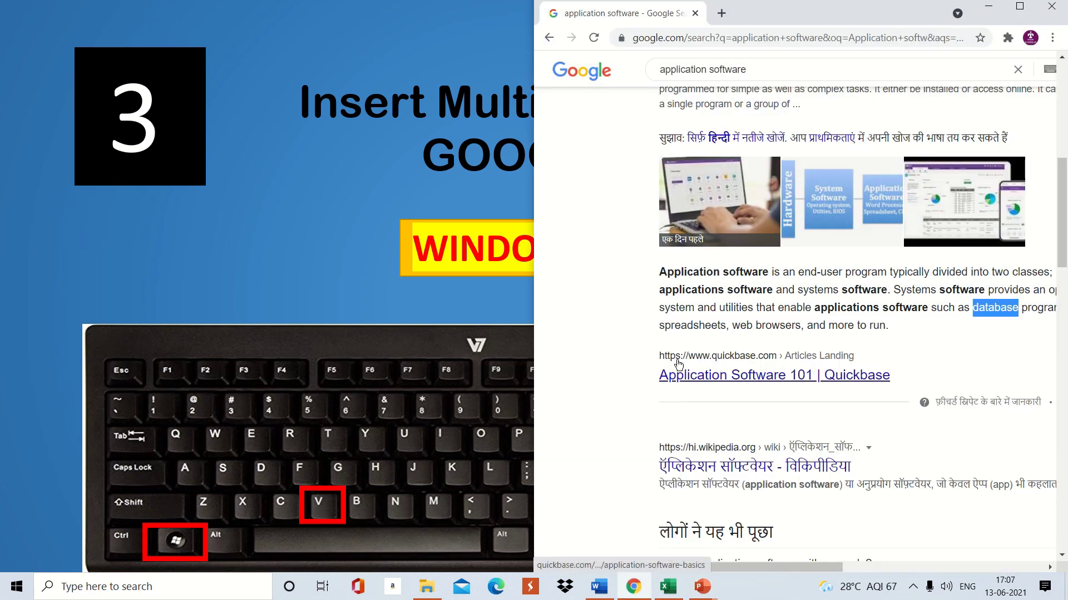
{"action": "left_click_drag", "start_coordinate": [660, 271], "coordinate": [769, 270]}
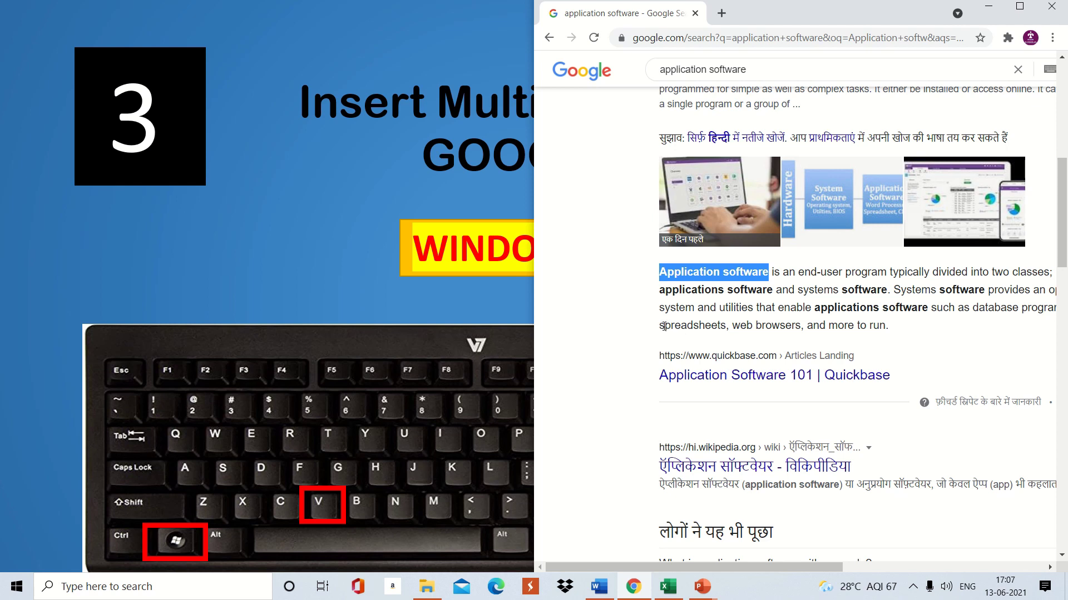
{"action": "left_click_drag", "start_coordinate": [660, 327], "coordinate": [727, 327]}
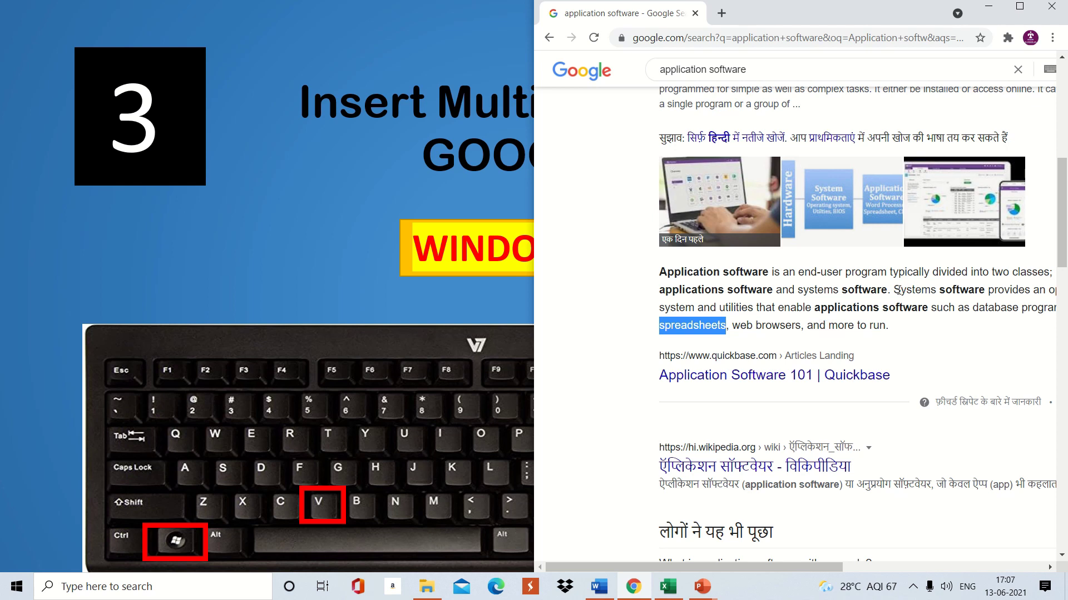
{"action": "left_click_drag", "start_coordinate": [897, 290], "coordinate": [986, 289]}
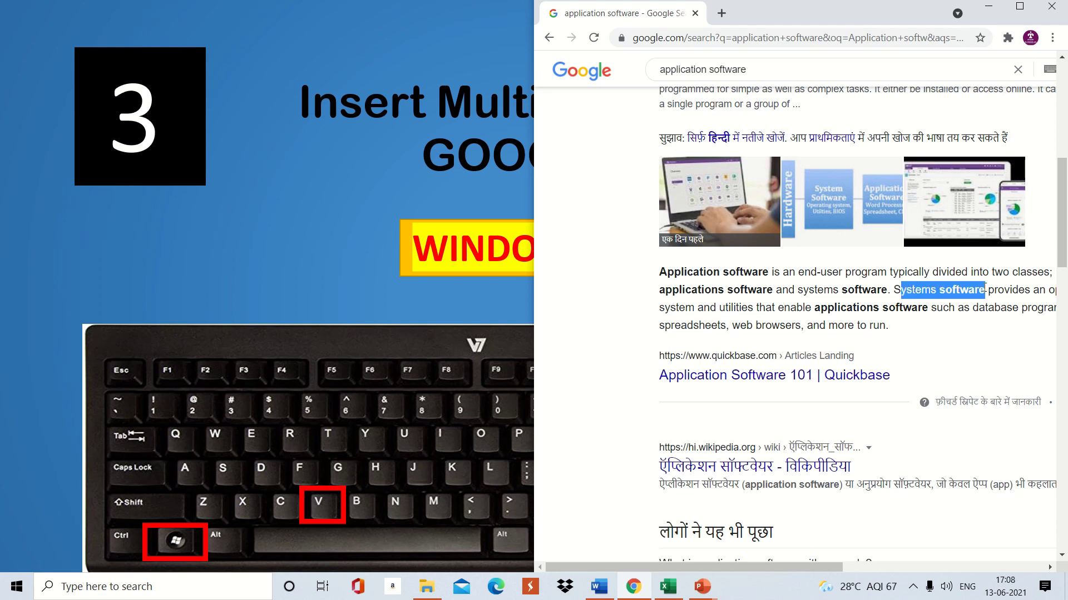
{"action": "key", "text": "shift+Left"}
{"action": "key", "text": "shift+Left"}
{"action": "key", "text": "shift+Left"}
{"action": "key", "text": "shift+Left"}
{"action": "key", "text": "shift+Left"}
{"action": "key", "text": "shift+Left"}
{"action": "key", "text": "shift+Left"}
{"action": "key", "text": "shift+Left"}
{"action": "key", "text": "shift+Left"}
{"action": "key", "text": "shift+Left"}
{"action": "key", "text": "shift+Left"}
{"action": "key", "text": "shift+Left"}
{"action": "key", "text": "shift+Left"}
{"action": "key", "text": "shift+Left"}
{"action": "key", "text": "shift+Left"}
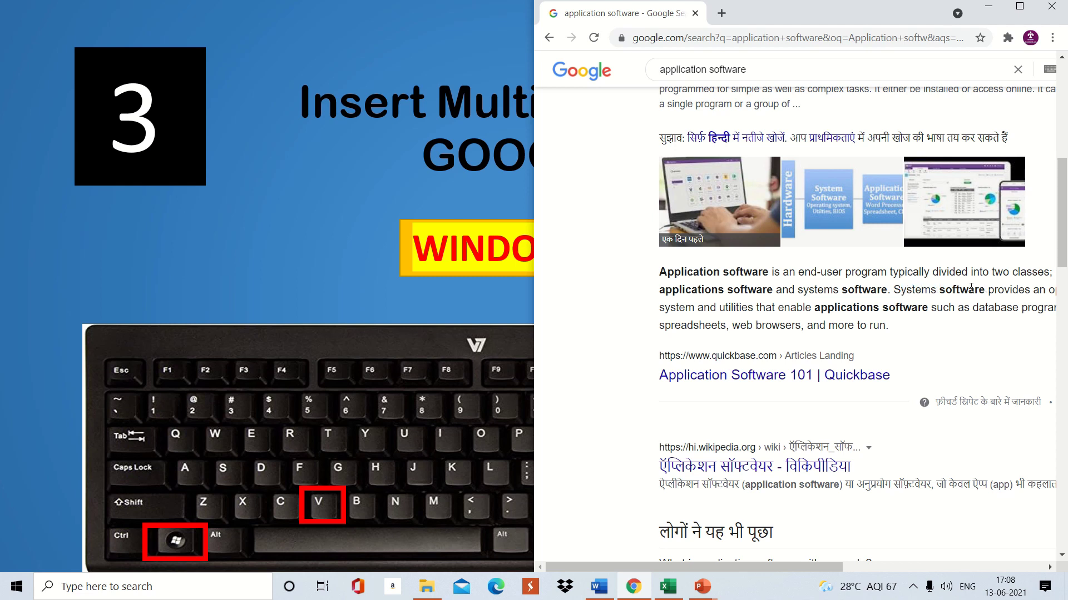
Copy "Systems software" from the featured snippet and switch back to the Word document
{"action": "left_click_drag", "start_coordinate": [896, 290], "coordinate": [985, 288]}
{"action": "key", "text": "super+c"}
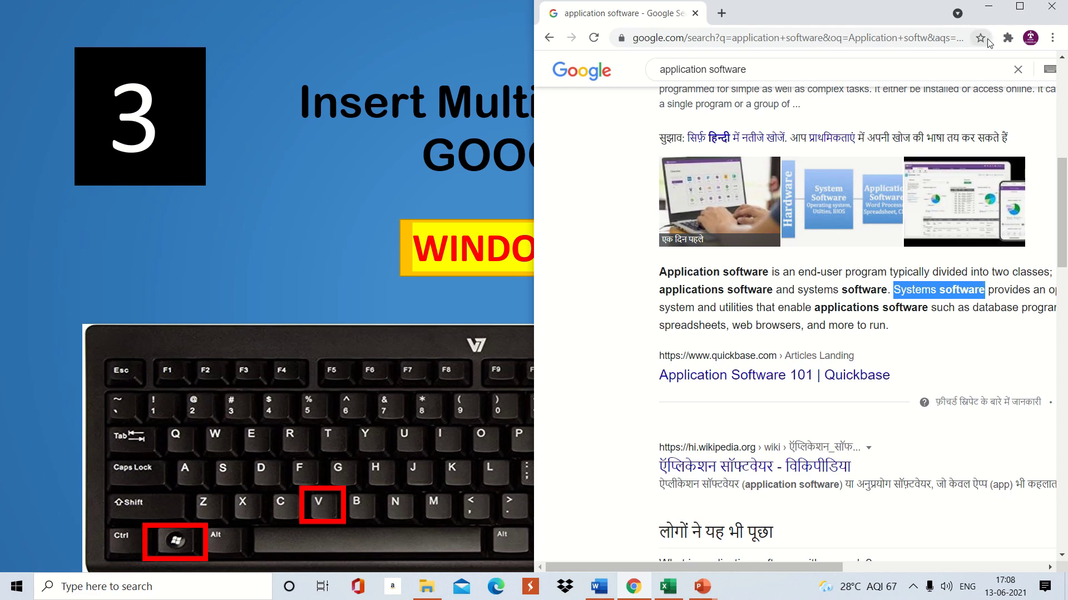
{"action": "left_click", "coordinate": [988, 8]}
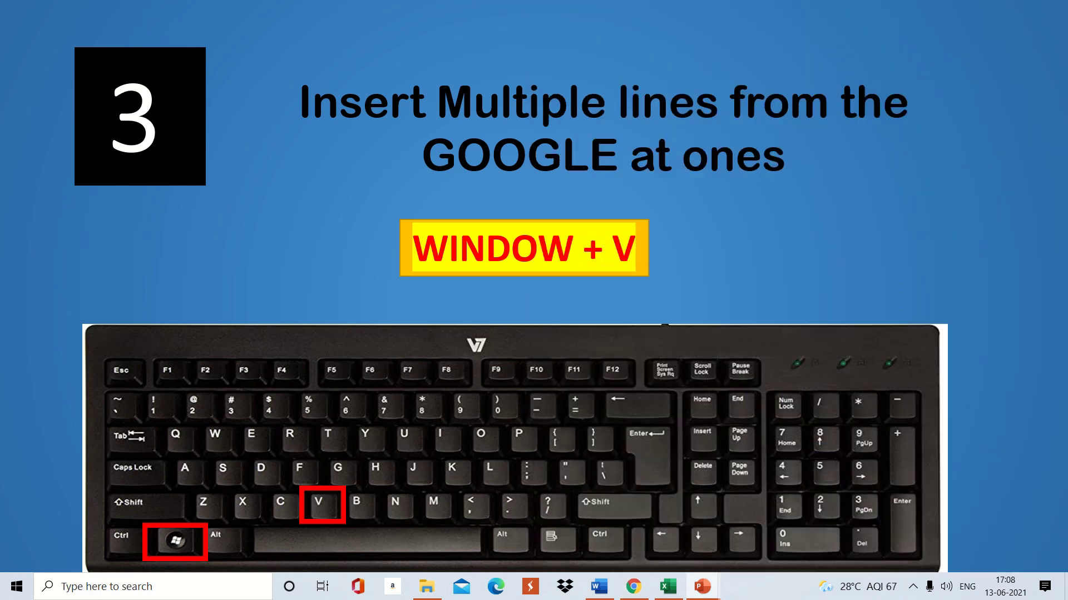
{"action": "mouse_move", "coordinate": [603, 584]}
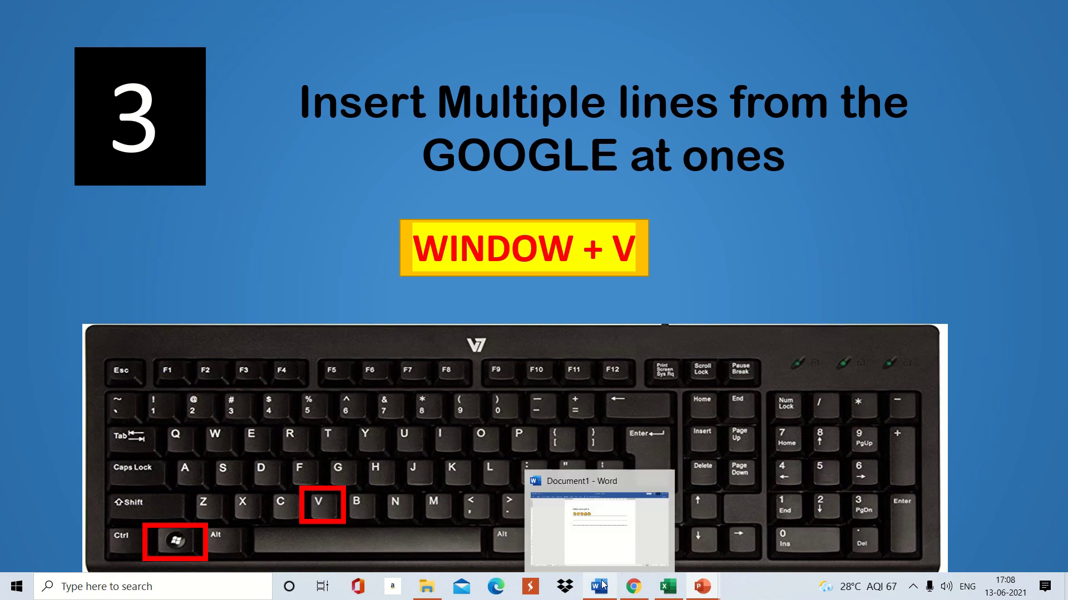
{"action": "left_click", "coordinate": [594, 538]}
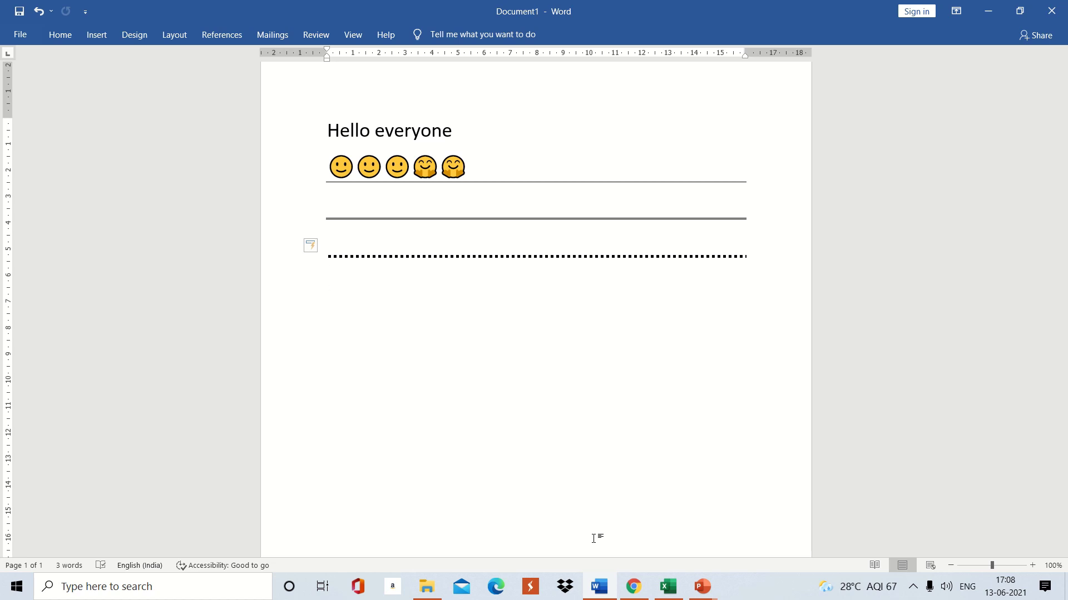
Paste "Systems software" and "spreadsheets" from the clipboard history below the dotted line, and "Application software" on a new line
{"action": "key", "text": "super+v"}
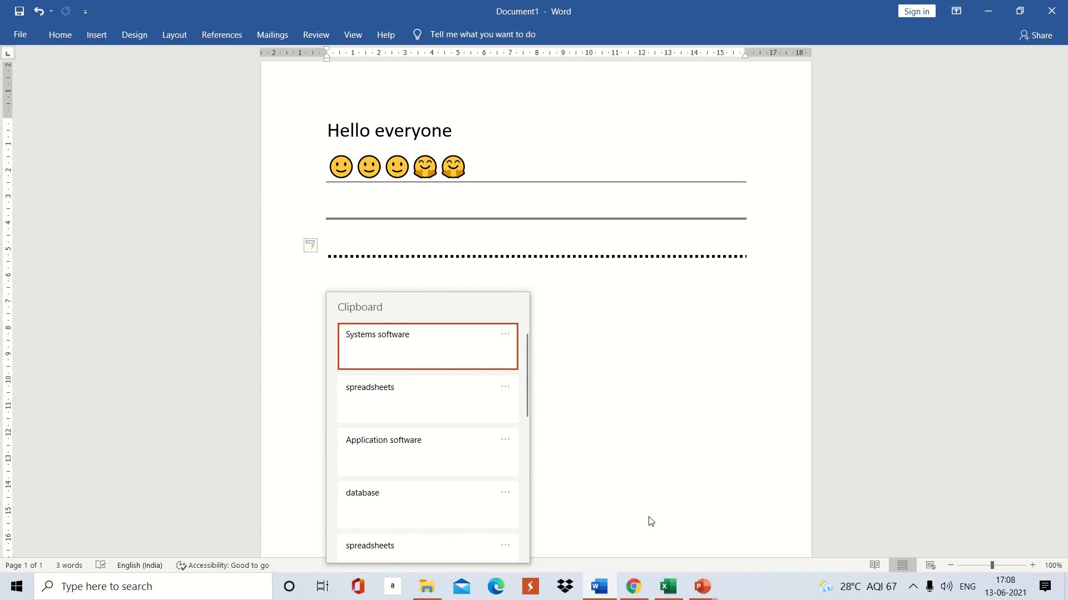
{"action": "left_click", "coordinate": [409, 354]}
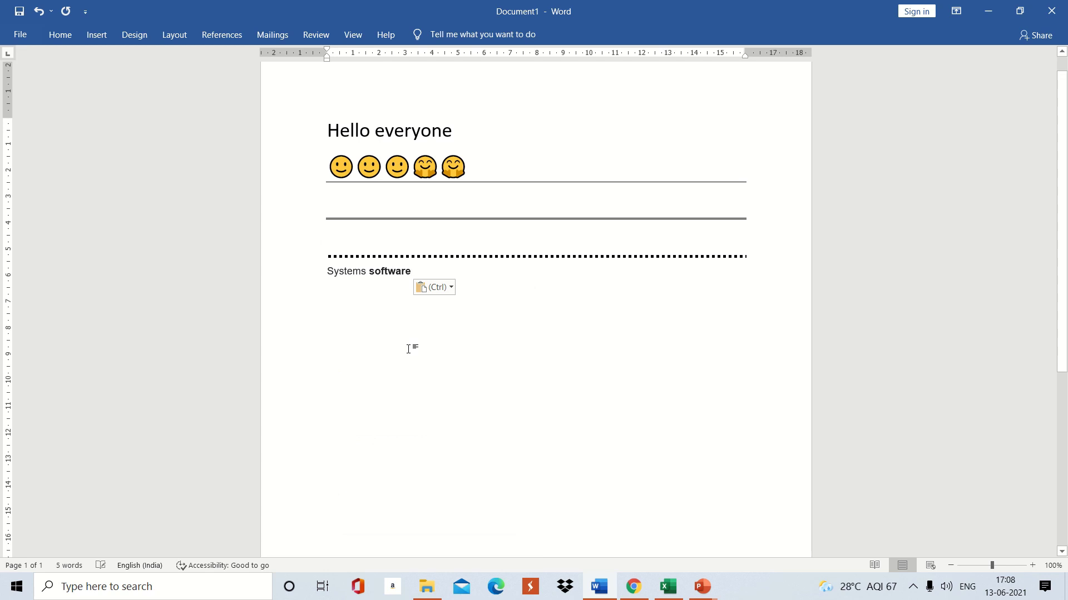
{"action": "key", "text": "super+v"}
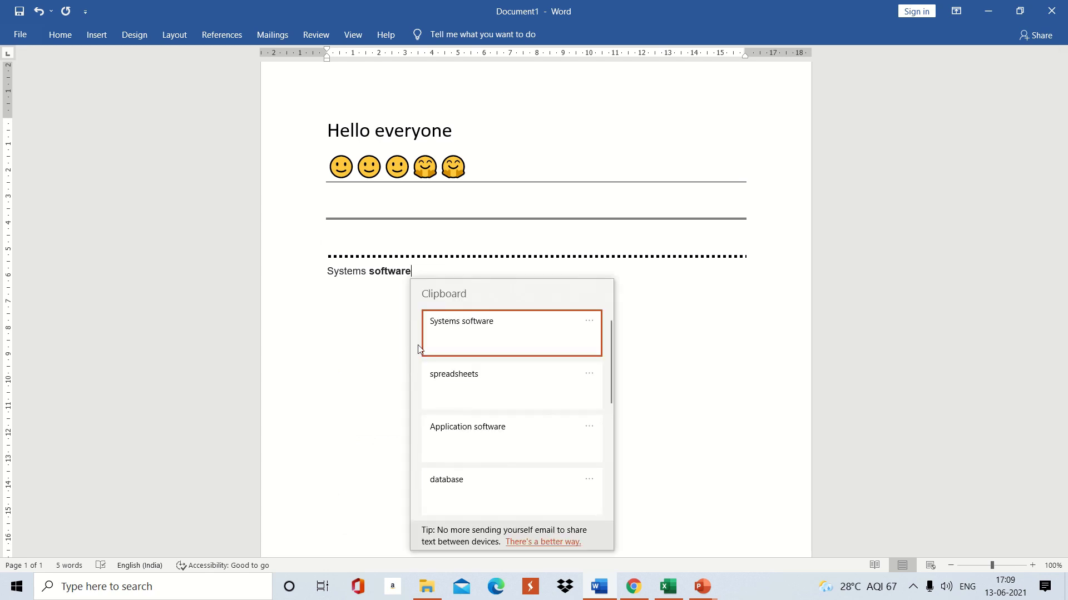
{"action": "left_click", "coordinate": [456, 390]}
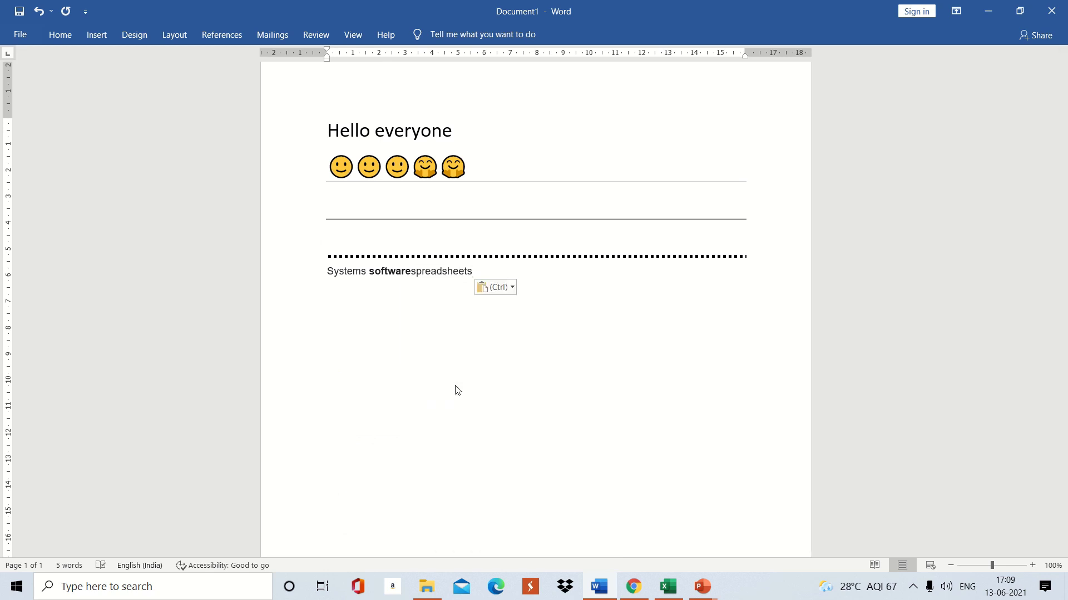
{"action": "key", "text": "Return"}
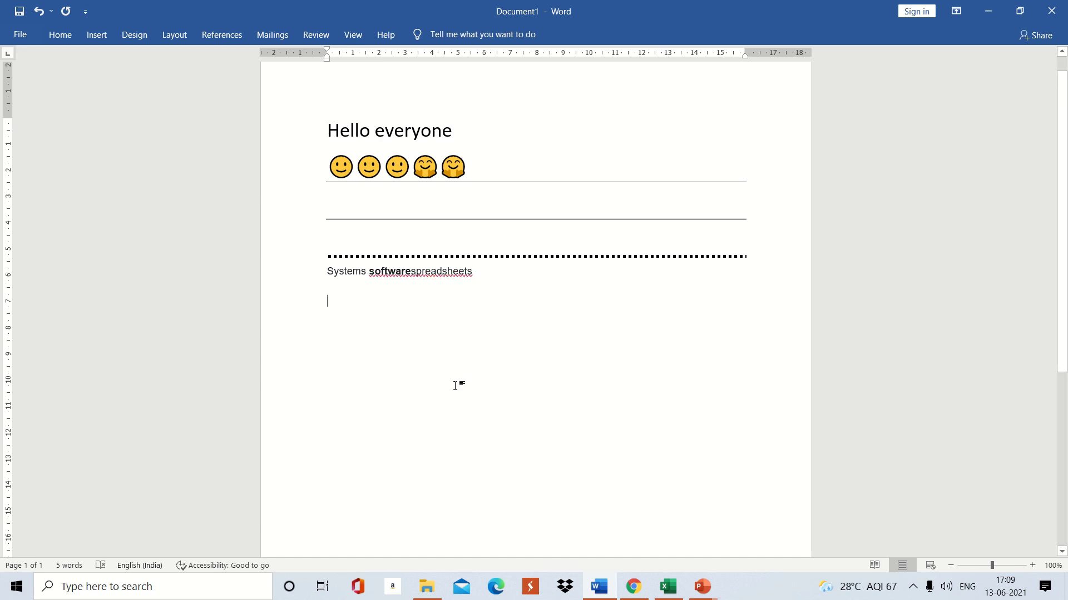
{"action": "key", "text": "super+v"}
{"action": "left_click", "coordinate": [370, 472]}
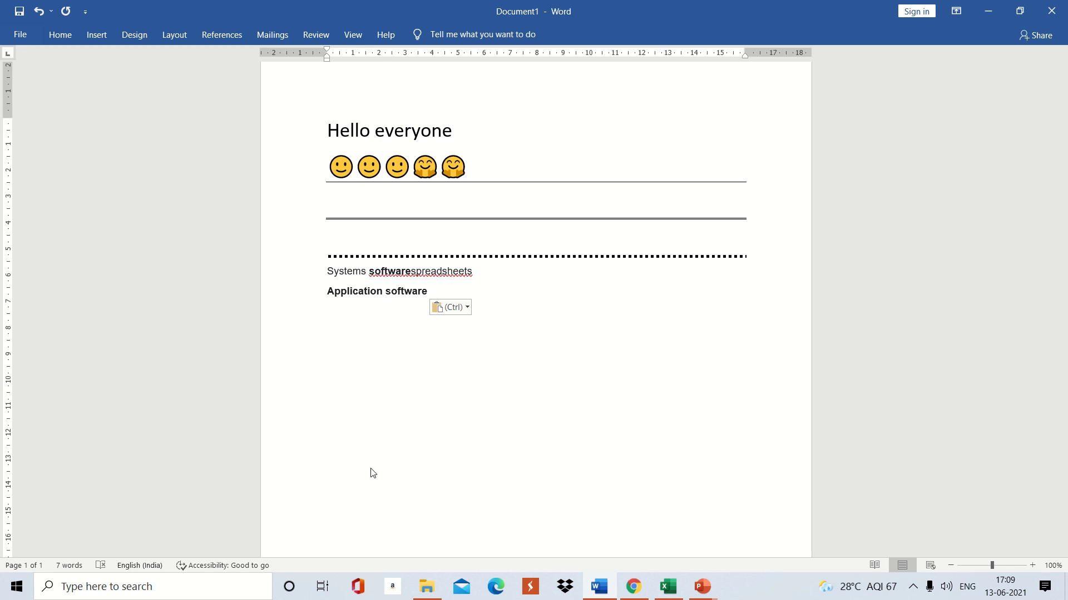
Minimize the Word document and advance the PowerPoint slideshow to tip 4 about working with split screen
{"action": "left_click", "coordinate": [989, 15]}
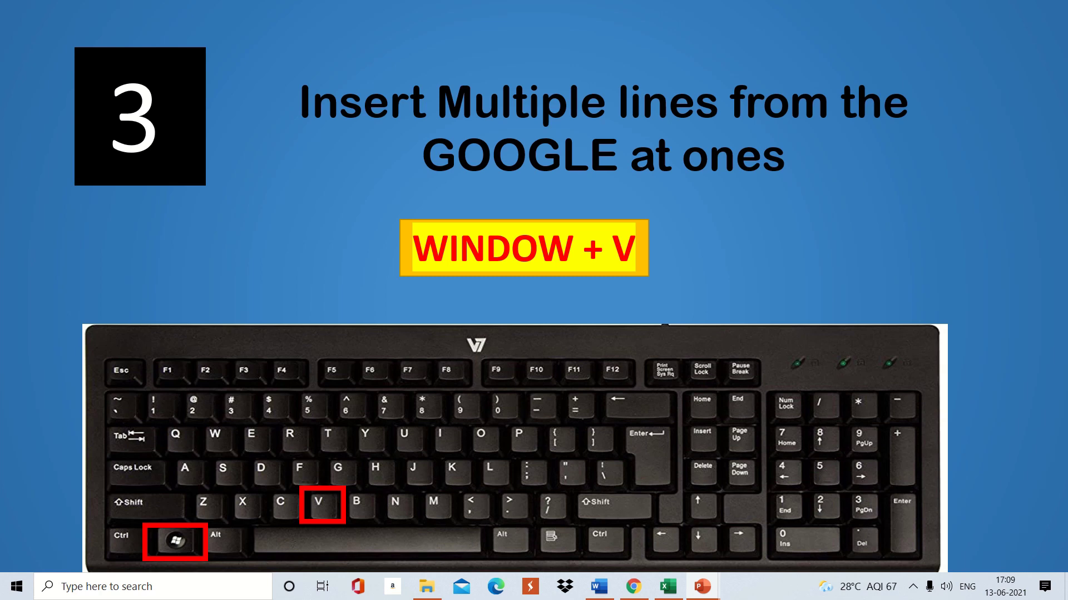
{"action": "key", "text": "Right"}
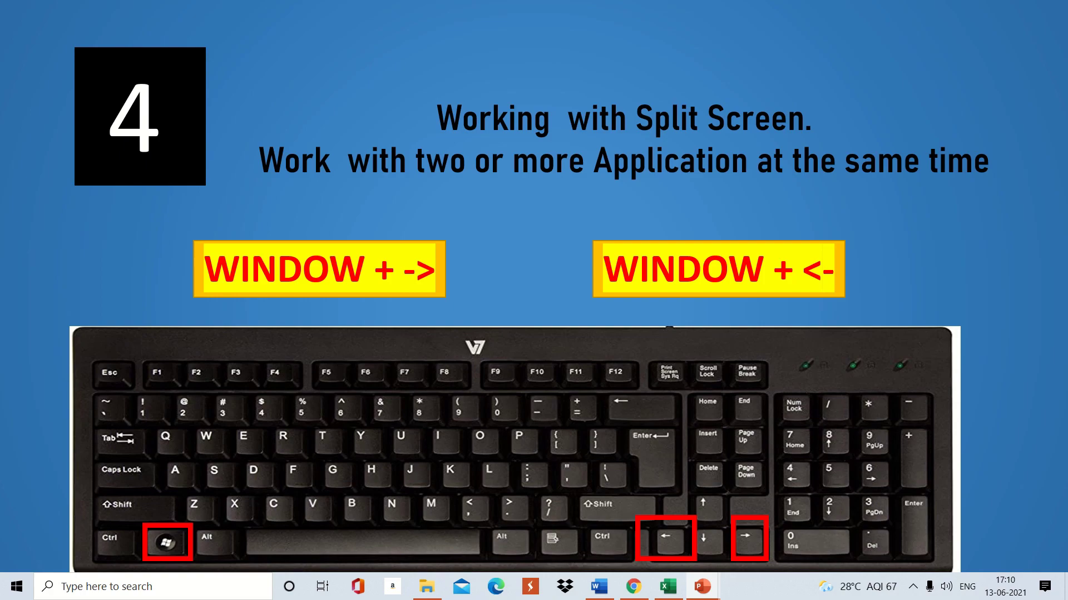
Show the desktop and use Task View to snap the Document1 window left and the Chrome window right
{"action": "key", "text": "super+d"}
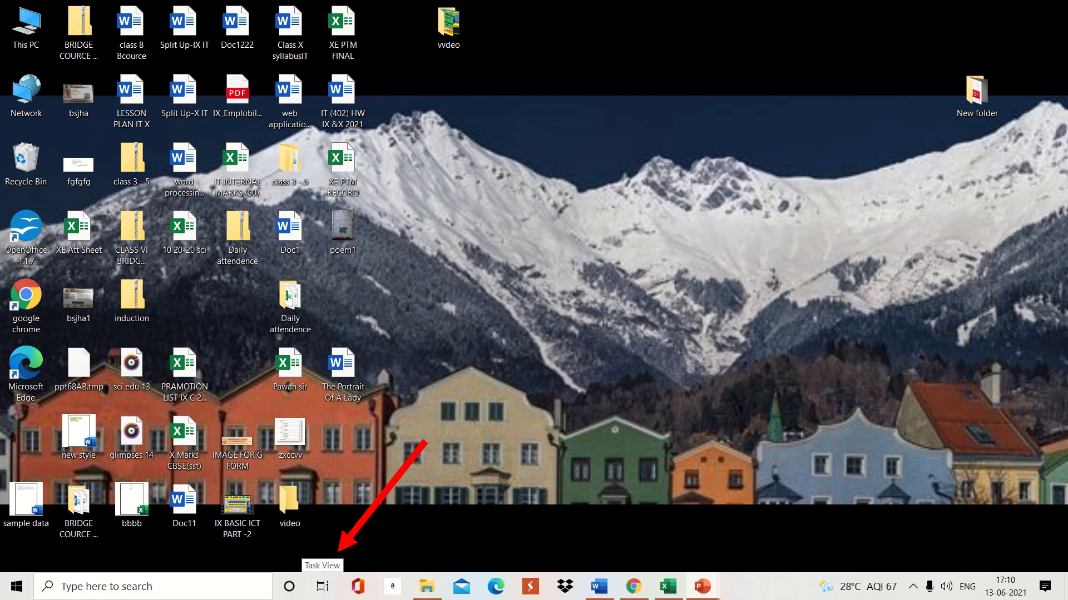
{"action": "left_click", "coordinate": [323, 586]}
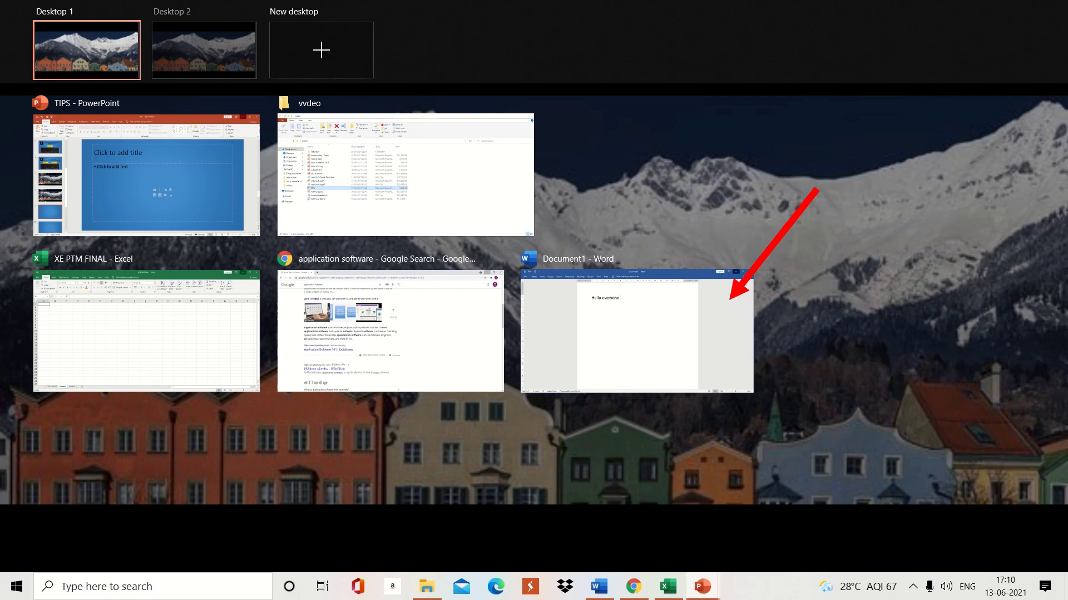
{"action": "right_click", "coordinate": [730, 299]}
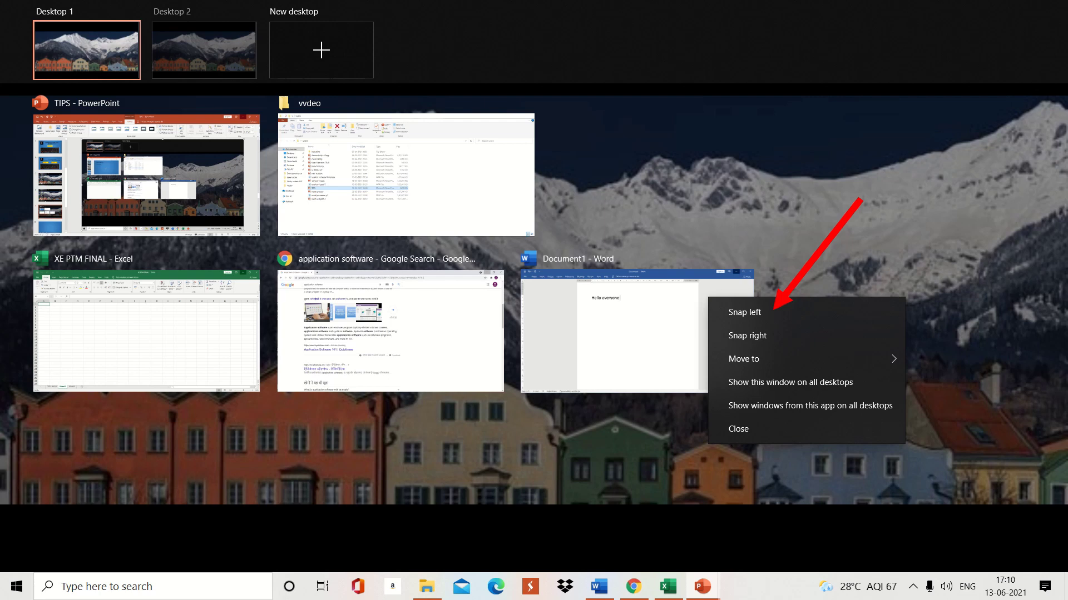
{"action": "left_click", "coordinate": [745, 312]}
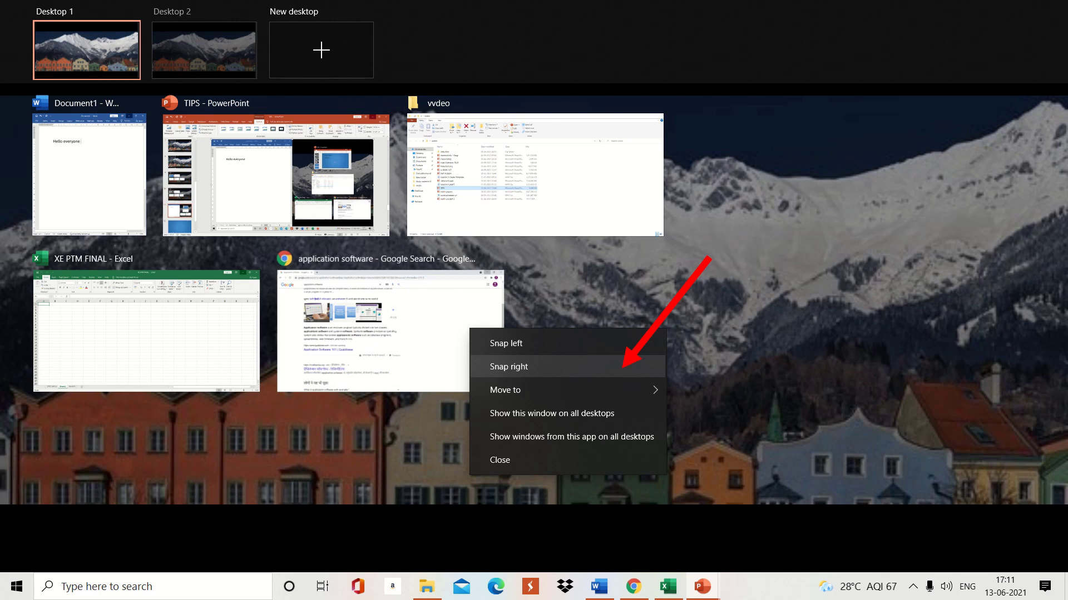
{"action": "left_click", "coordinate": [508, 367]}
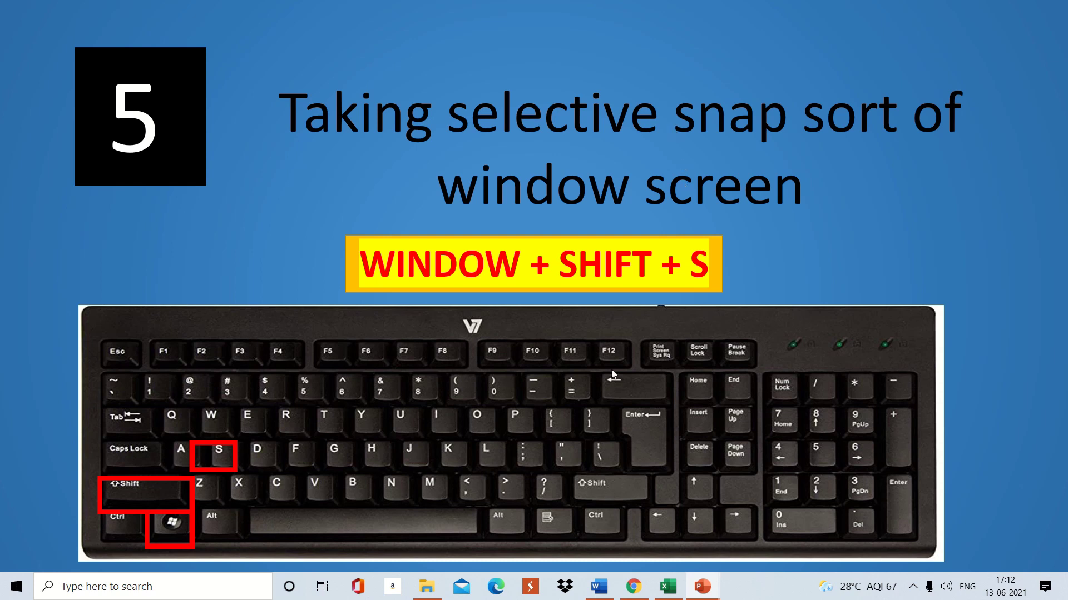
Switch to the Word document Document1 and take a rectangular snip of the "Hello everyone" heading and the emoji row
{"action": "mouse_move", "coordinate": [599, 586]}
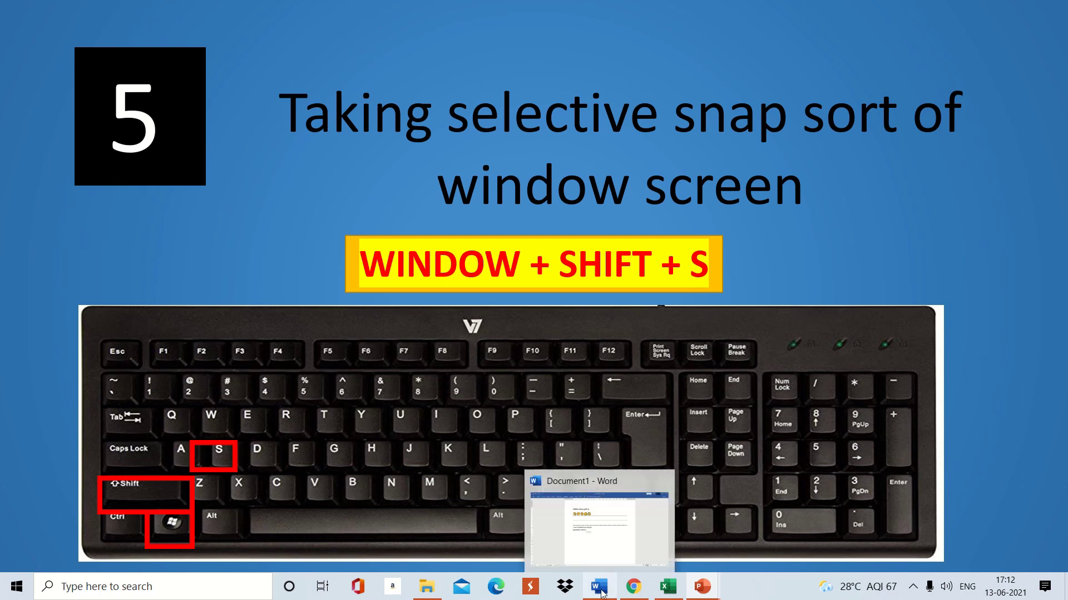
{"action": "left_click", "coordinate": [598, 545]}
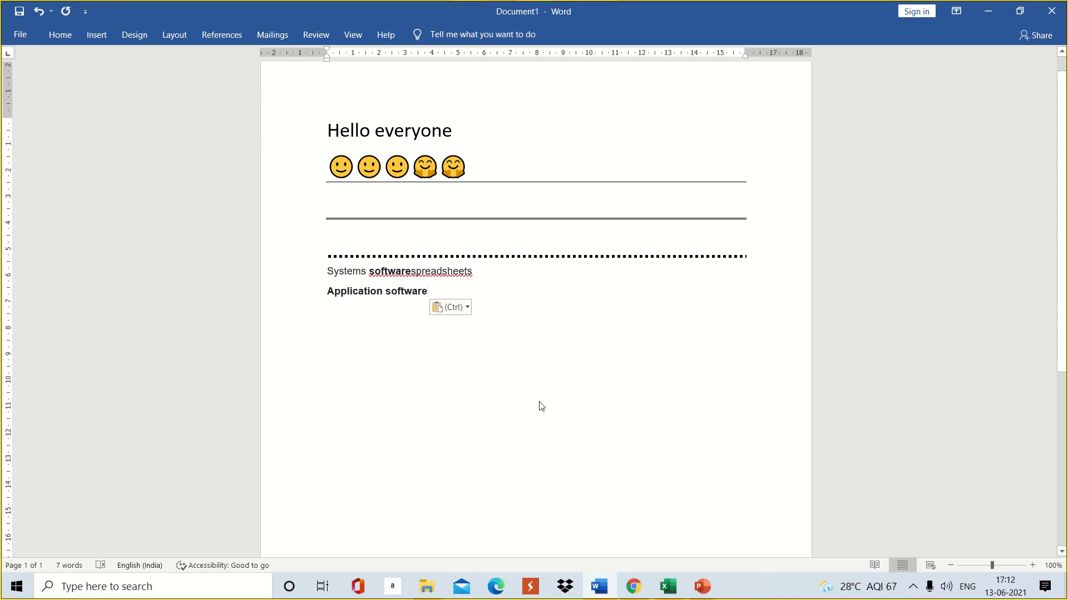
{"action": "key", "text": "super+shift+s"}
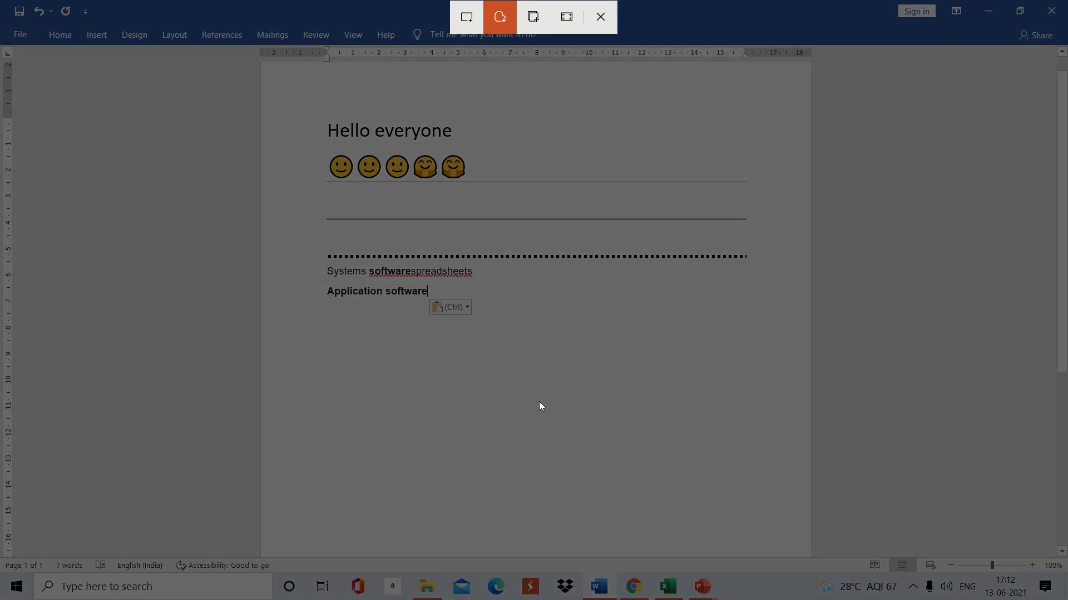
{"action": "left_click", "coordinate": [469, 18]}
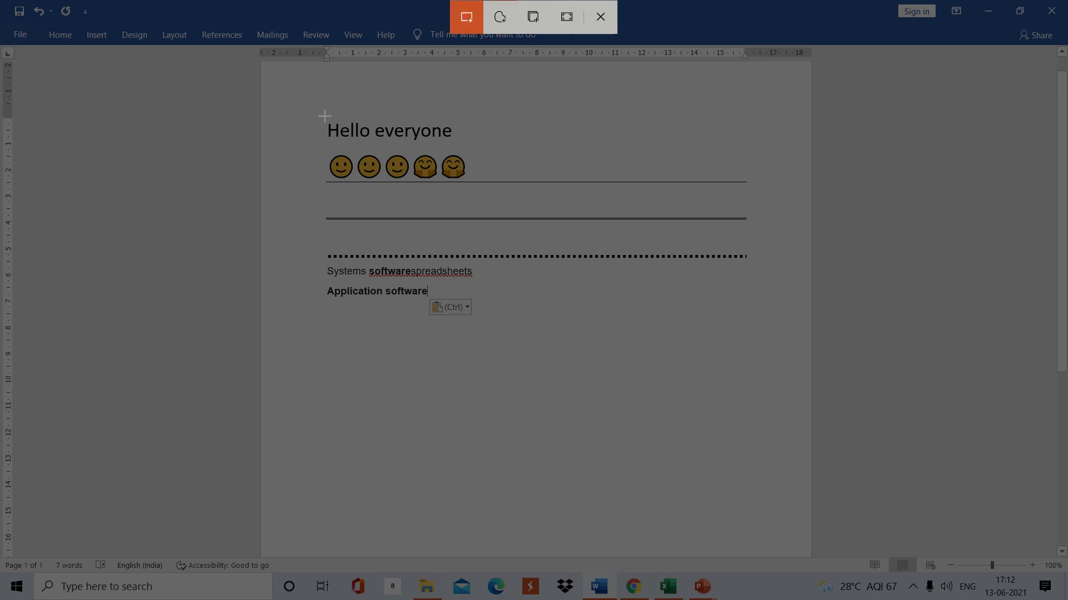
{"action": "left_click_drag", "start_coordinate": [314, 116], "coordinate": [503, 195]}
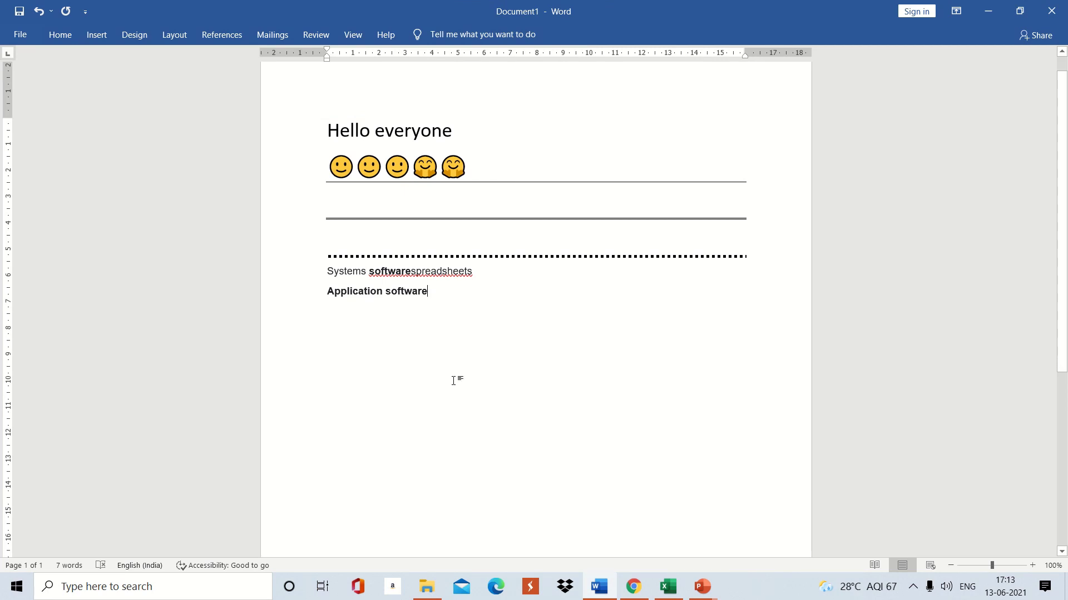
Paste the snip on a new line below "Application software" and minimize the Word document
{"action": "key", "text": "Return"}
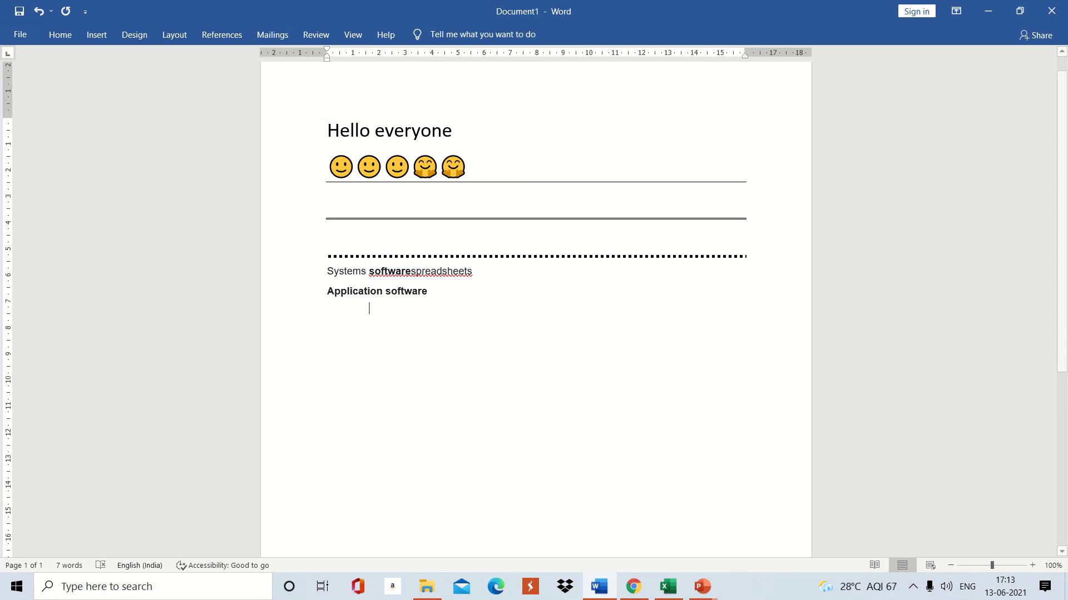
{"action": "key", "text": "ctrl+v"}
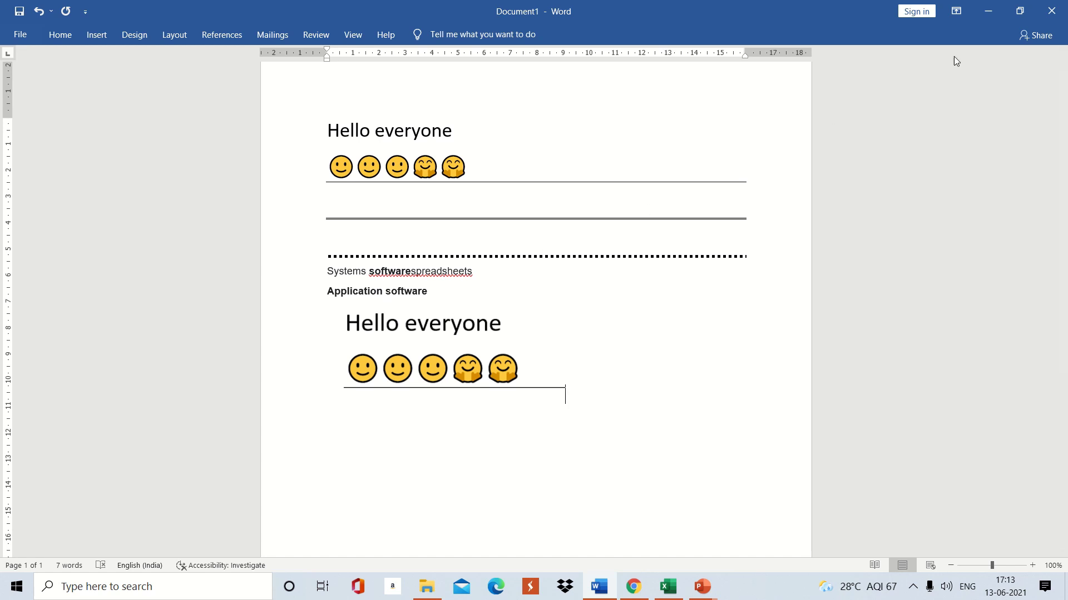
{"action": "left_click", "coordinate": [993, 15]}
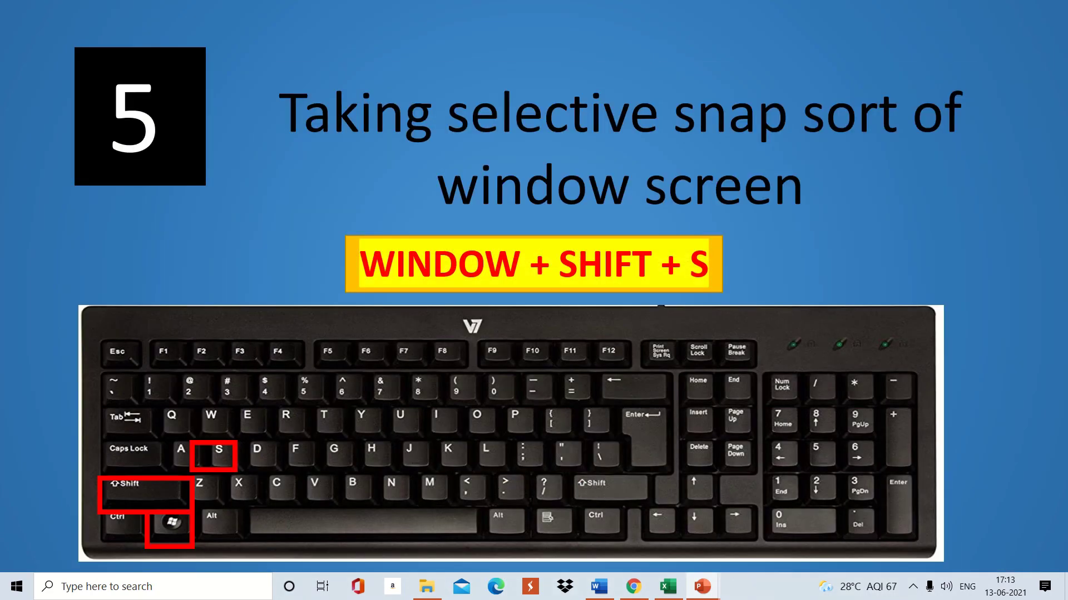